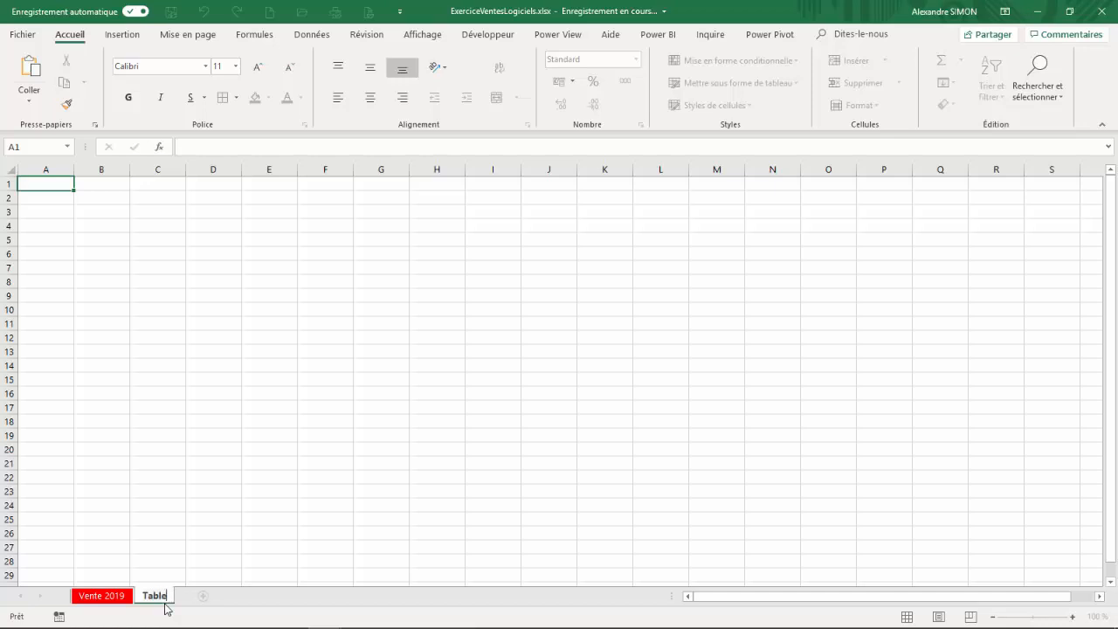
Name the new worksheet Tableau simple
{"action": "type", "text": "le"}
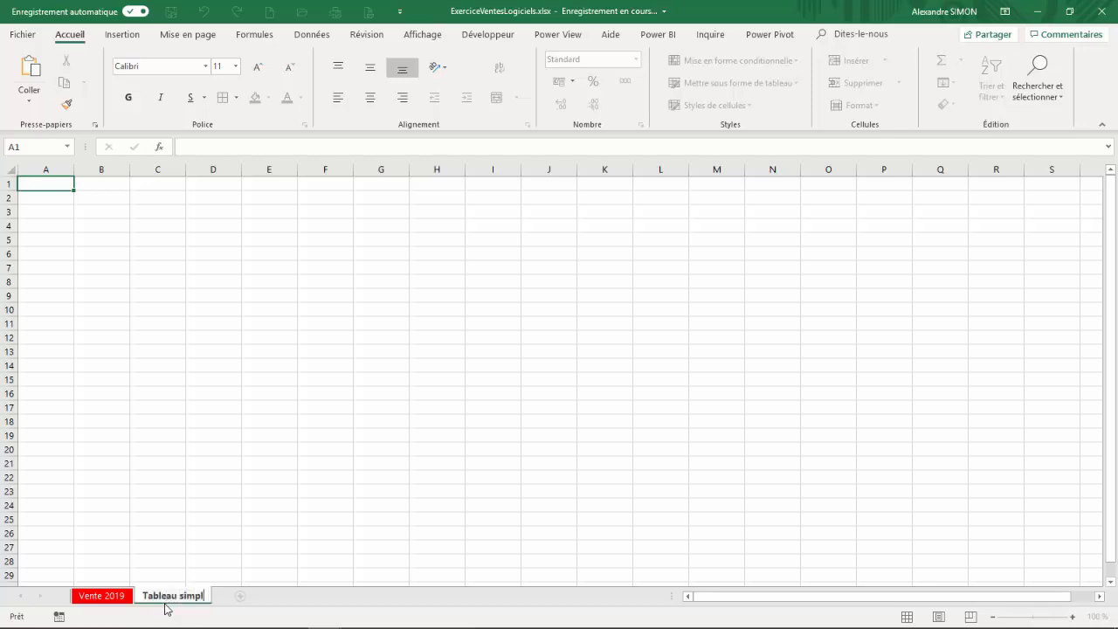
{"action": "key", "text": "Return"}
Enter the column headers DATE FACTURE, COMMERCIAL and LOGICIEL in cells A4 to C4
{"action": "left_click", "coordinate": [54, 229]}
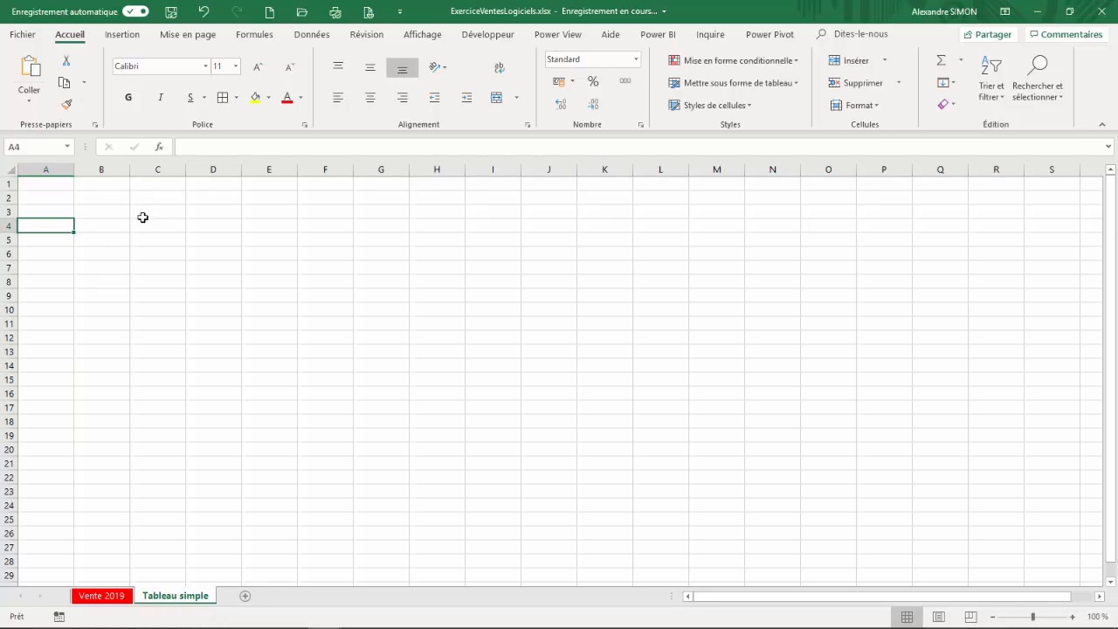
{"action": "type", "text": "DATE"}
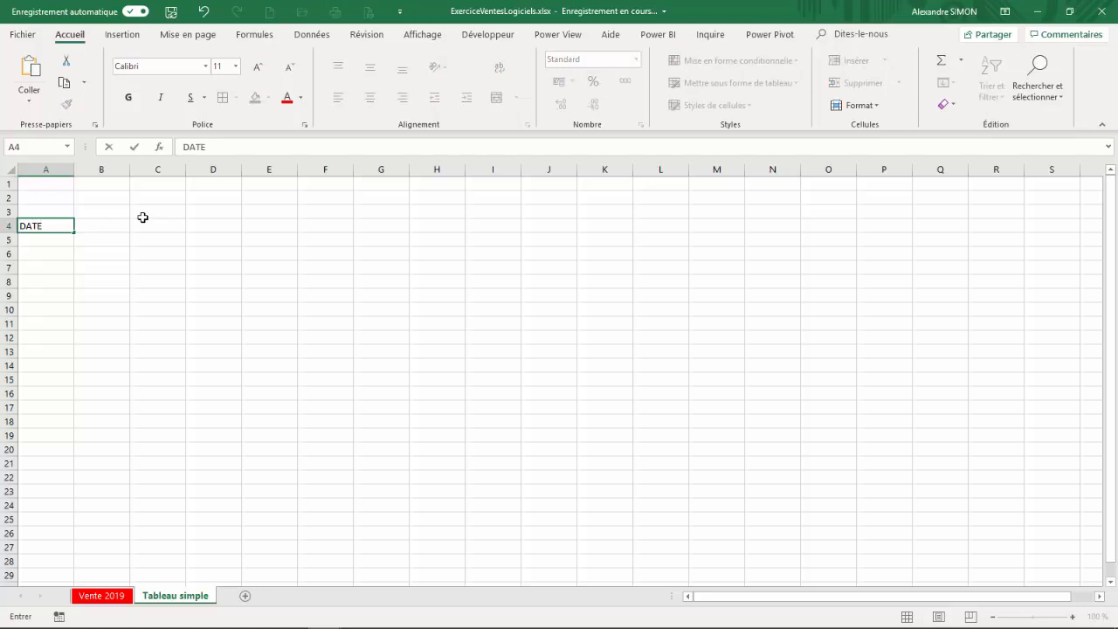
{"action": "type", "text": " FACTURE"}
{"action": "key", "text": "Tab"}
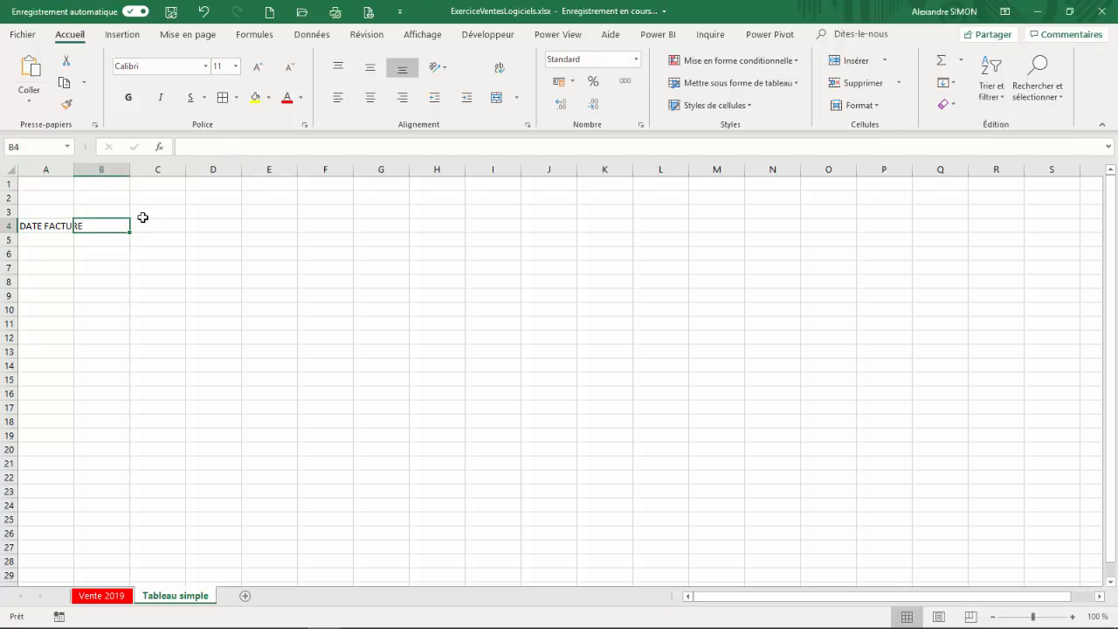
{"action": "type", "text": "CO"}
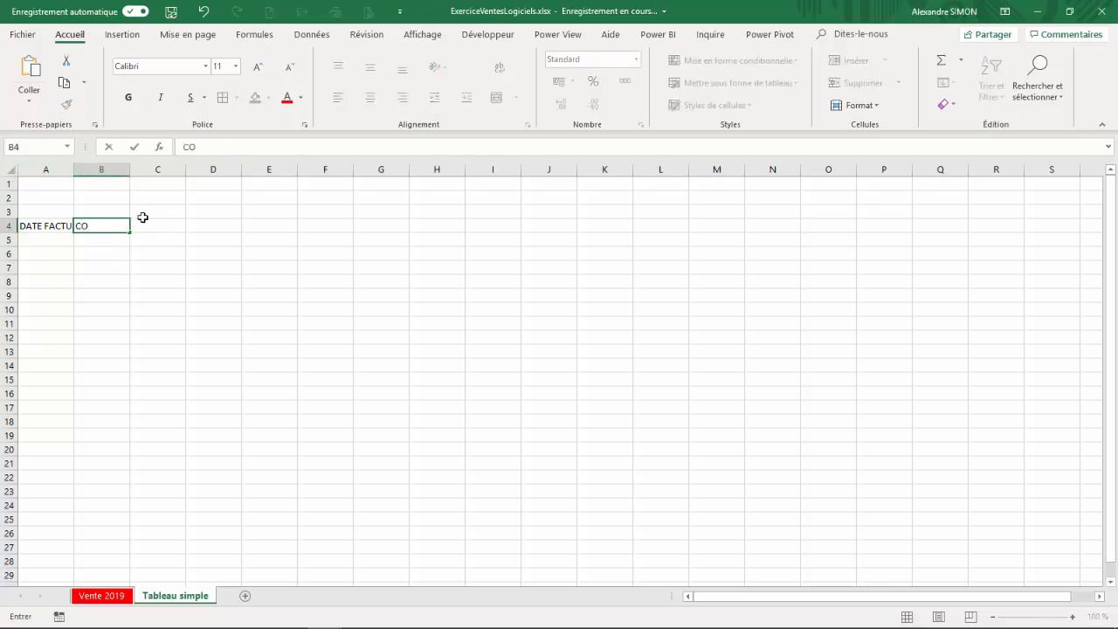
{"action": "type", "text": "MMERCIAL"}
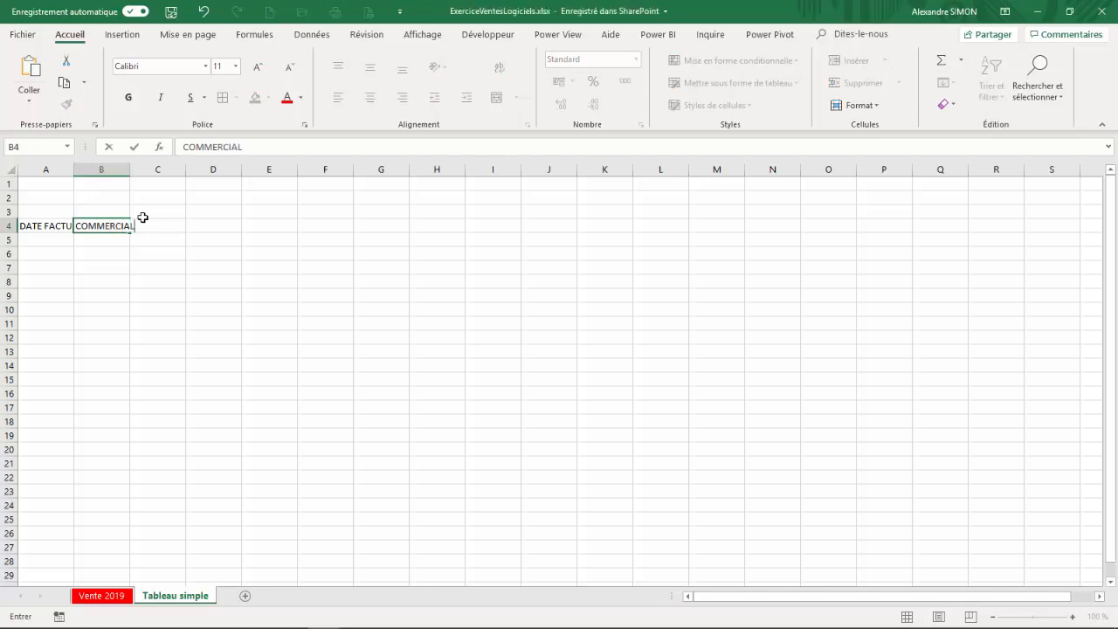
{"action": "key", "text": "Tab"}
{"action": "type", "text": "LOGI"}
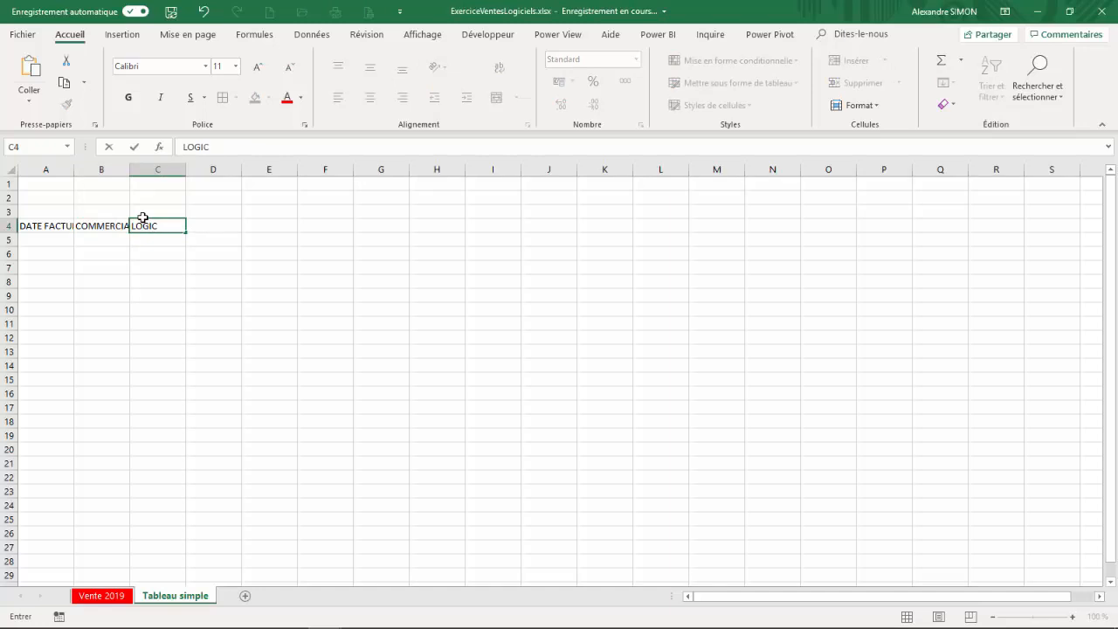
{"action": "type", "text": "CIEL"}
{"action": "key", "text": "Tab"}
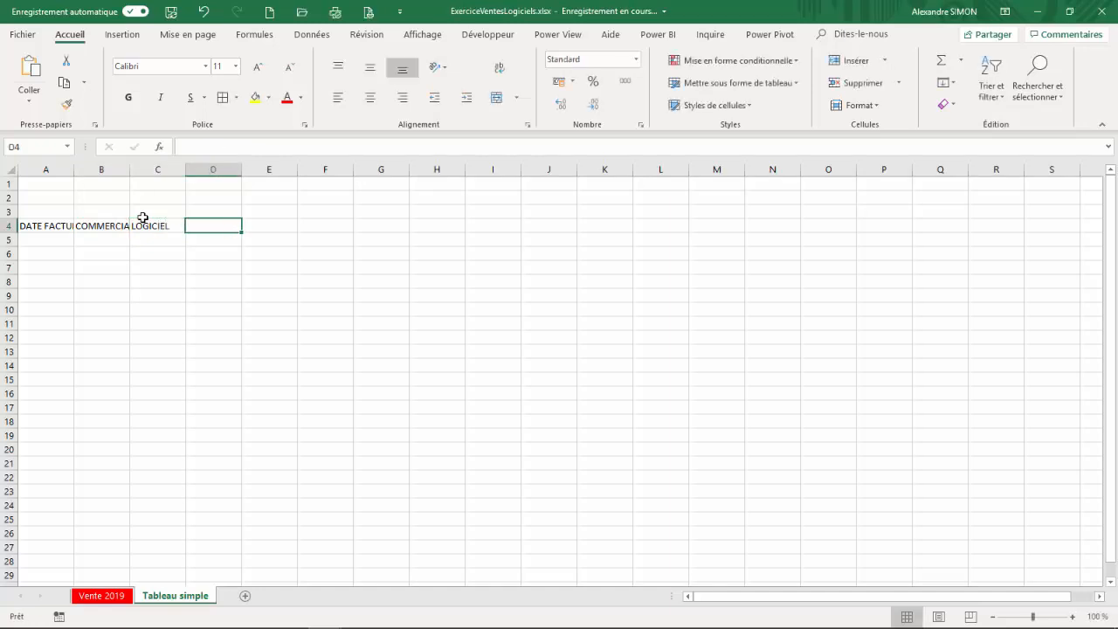
Enter the remaining headers QUANTITE, PRIX UNITAIRE and MONTANT TOTAL in cells D4 to F4
{"action": "type", "text": "QUA"}
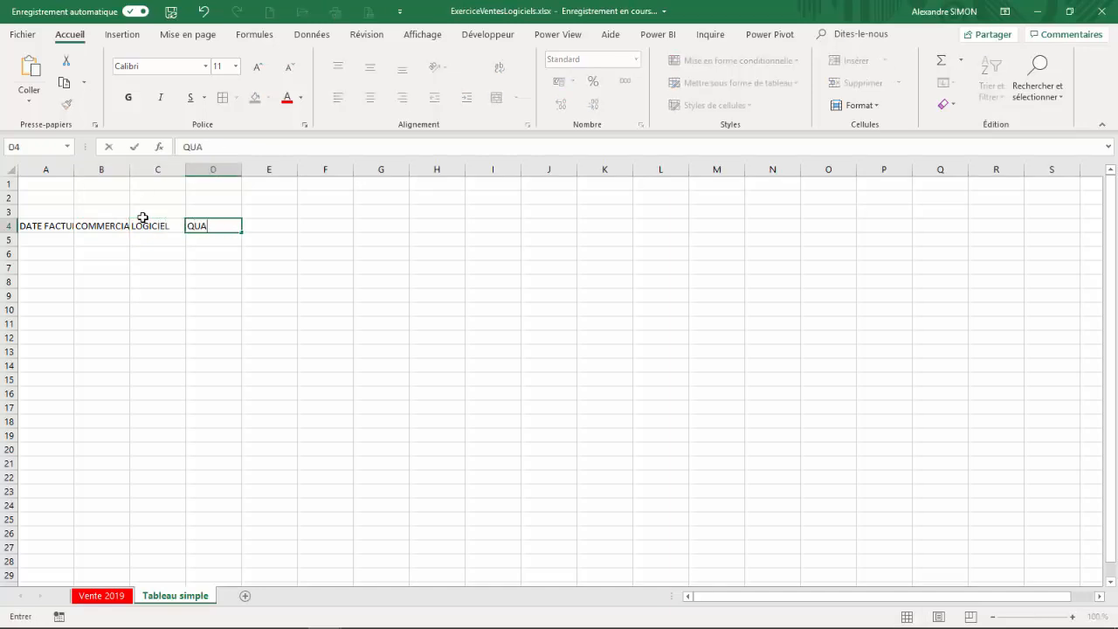
{"action": "type", "text": "NTITE"}
{"action": "key", "text": "Tab"}
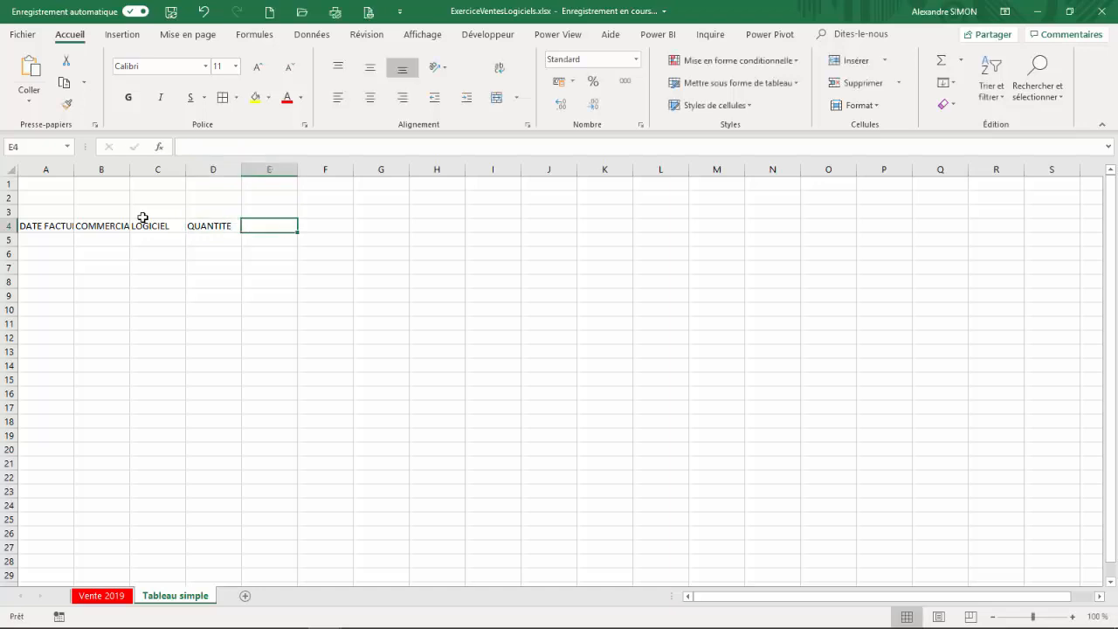
{"action": "type", "text": "PRIX"}
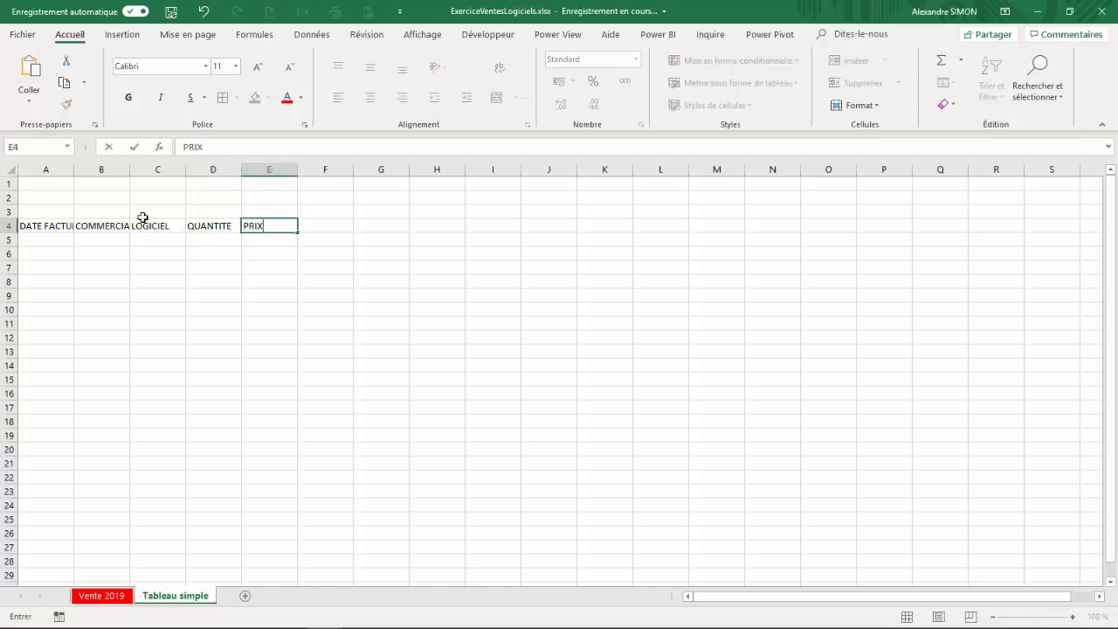
{"action": "type", "text": " U"}
{"action": "type", "text": "NIA"}
{"action": "type", "text": "T"}
{"action": "key", "text": "BackSpace"}
{"action": "key", "text": "BackSpace"}
{"action": "type", "text": "TAIRE"}
{"action": "key", "text": "Tab"}
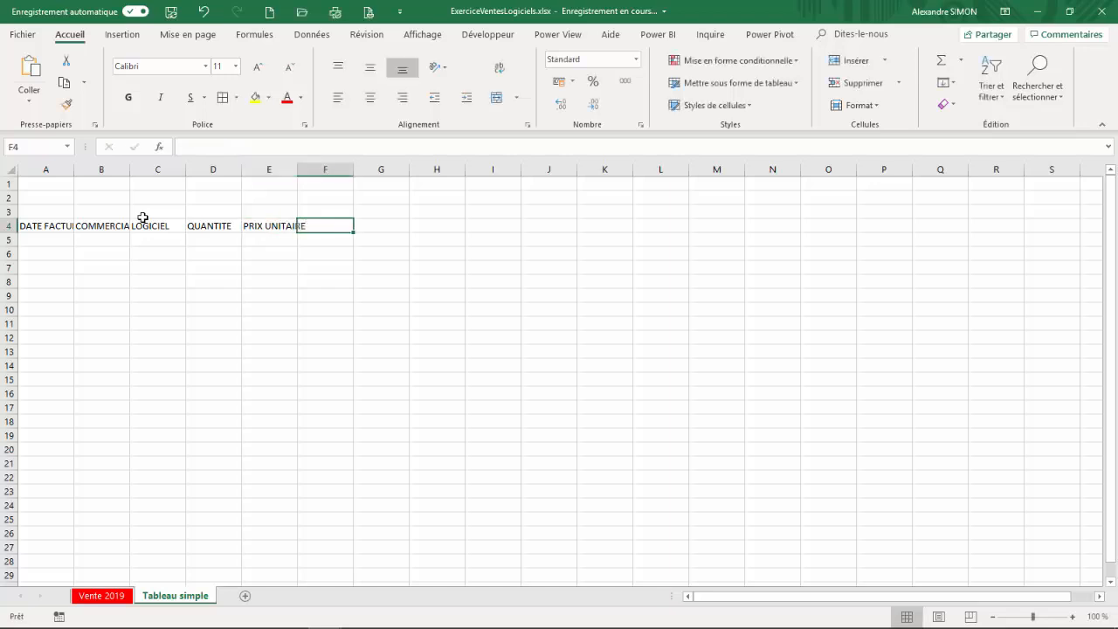
{"action": "type", "text": "MONTANT TOTAL"}
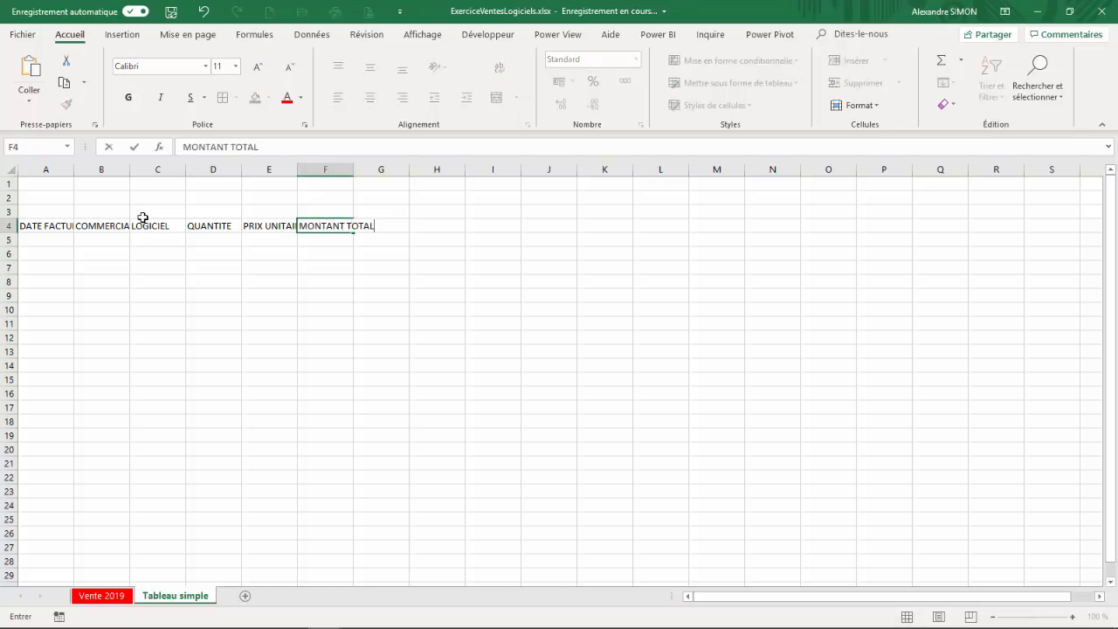
{"action": "key", "text": "Return"}
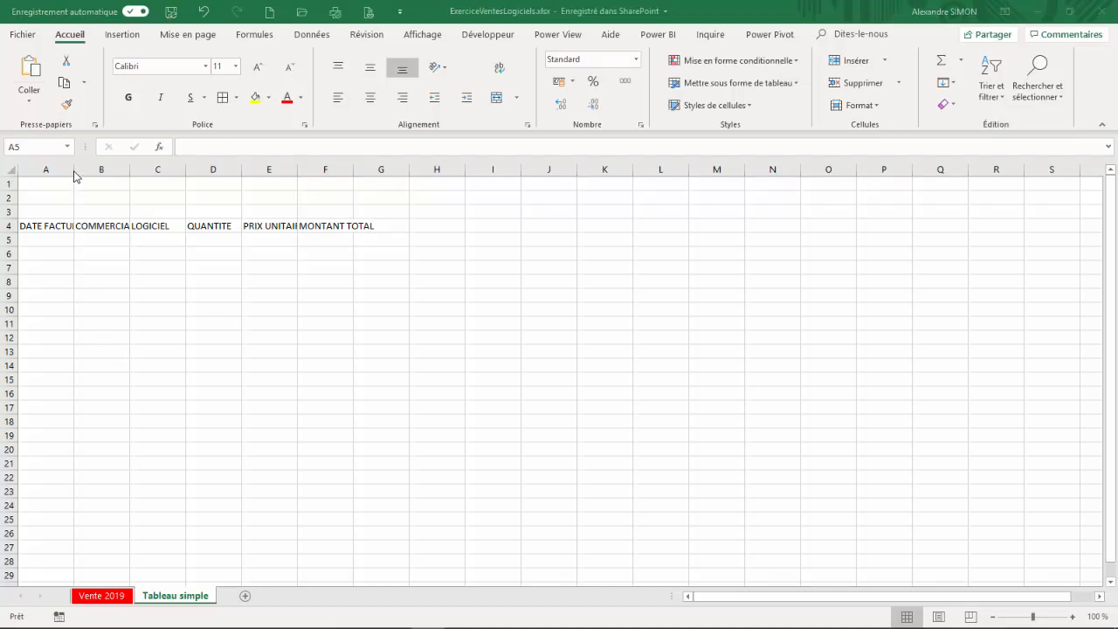
Fit the widths of columns A to F automatically to their header text
{"action": "left_click", "coordinate": [65, 224]}
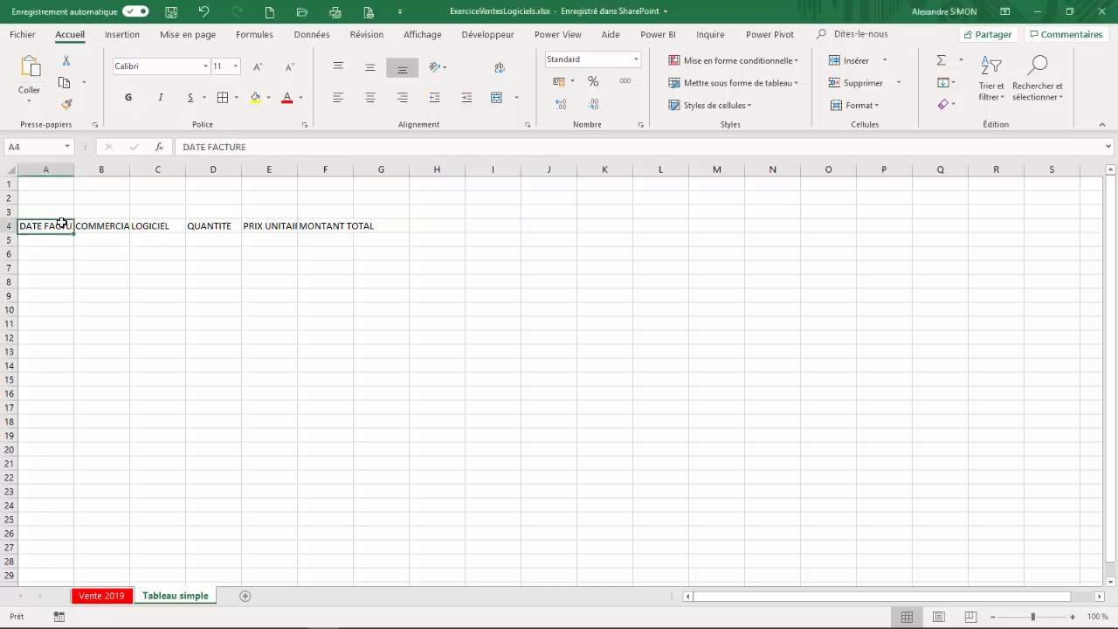
{"action": "double_click", "coordinate": [74, 168]}
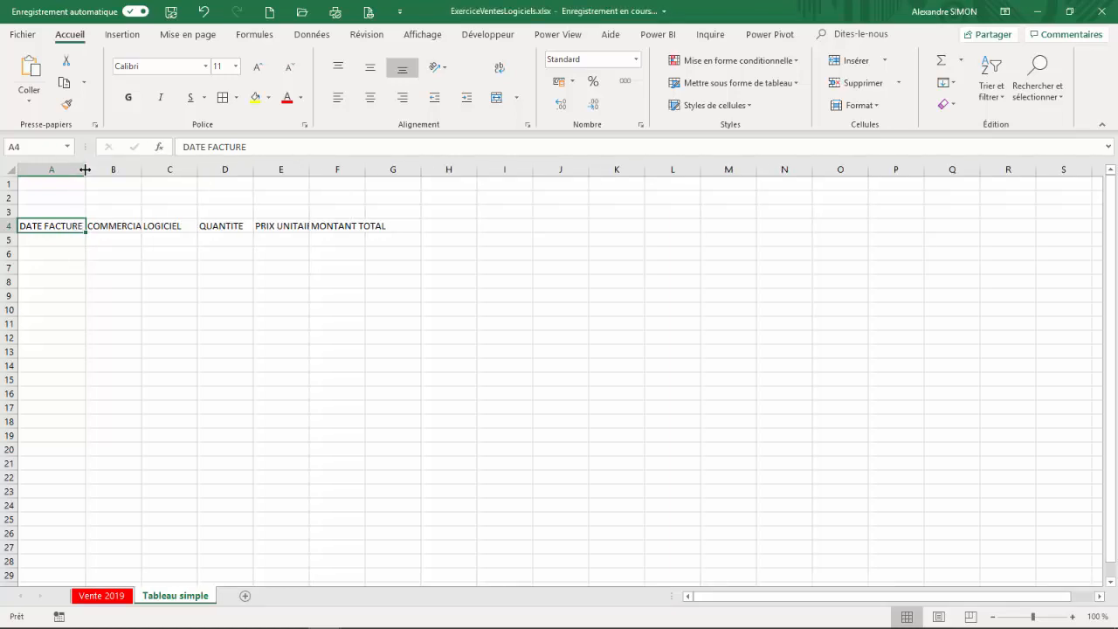
{"action": "double_click", "coordinate": [142, 169]}
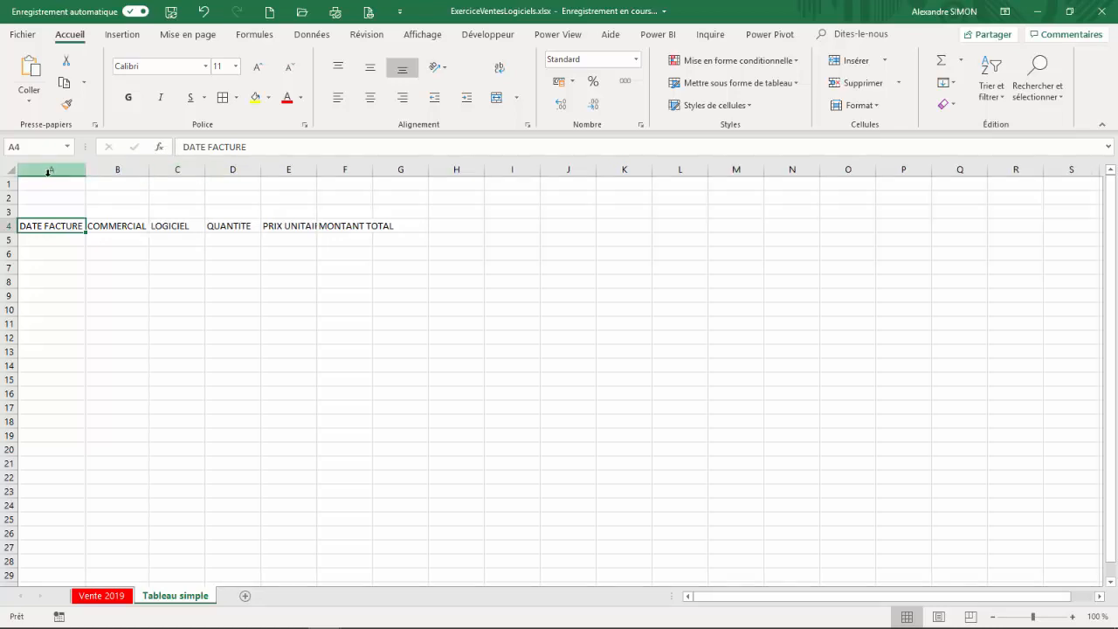
{"action": "left_click_drag", "start_coordinate": [51, 170], "coordinate": [359, 171]}
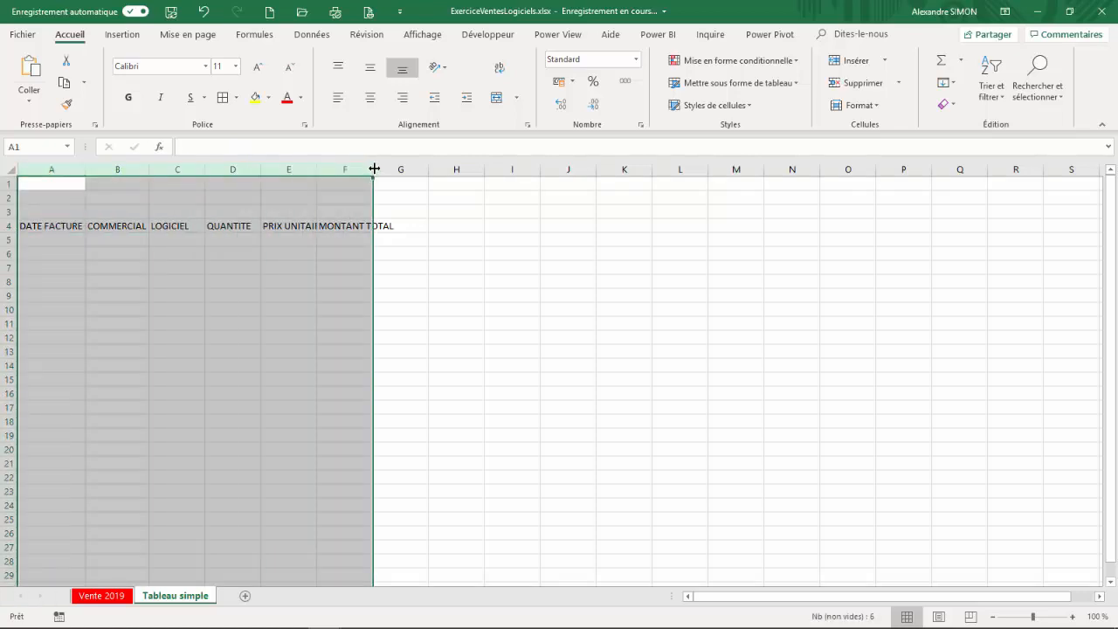
{"action": "double_click", "coordinate": [373, 169]}
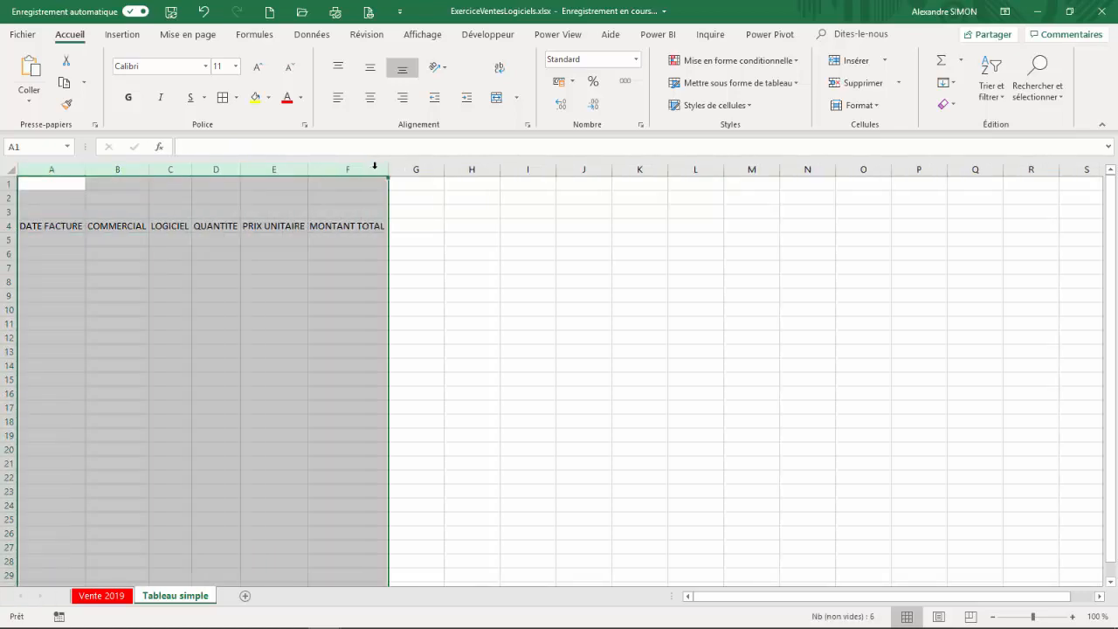
{"action": "left_click", "coordinate": [271, 237]}
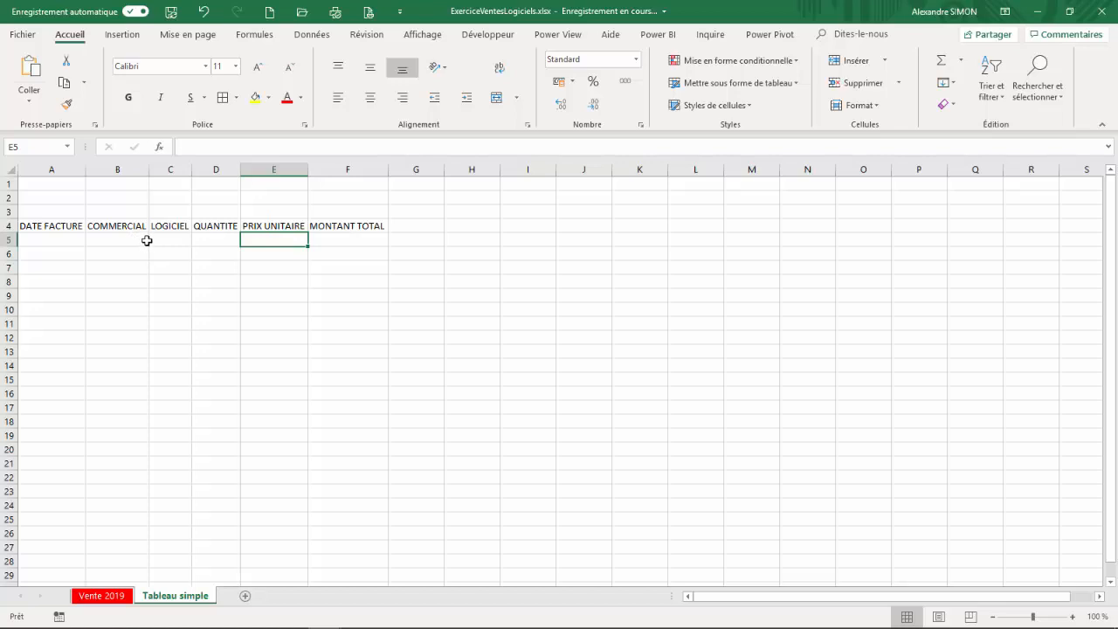
Widen columns A to F together to a uniform width of about 18.71
{"action": "left_click_drag", "start_coordinate": [70, 170], "coordinate": [355, 170]}
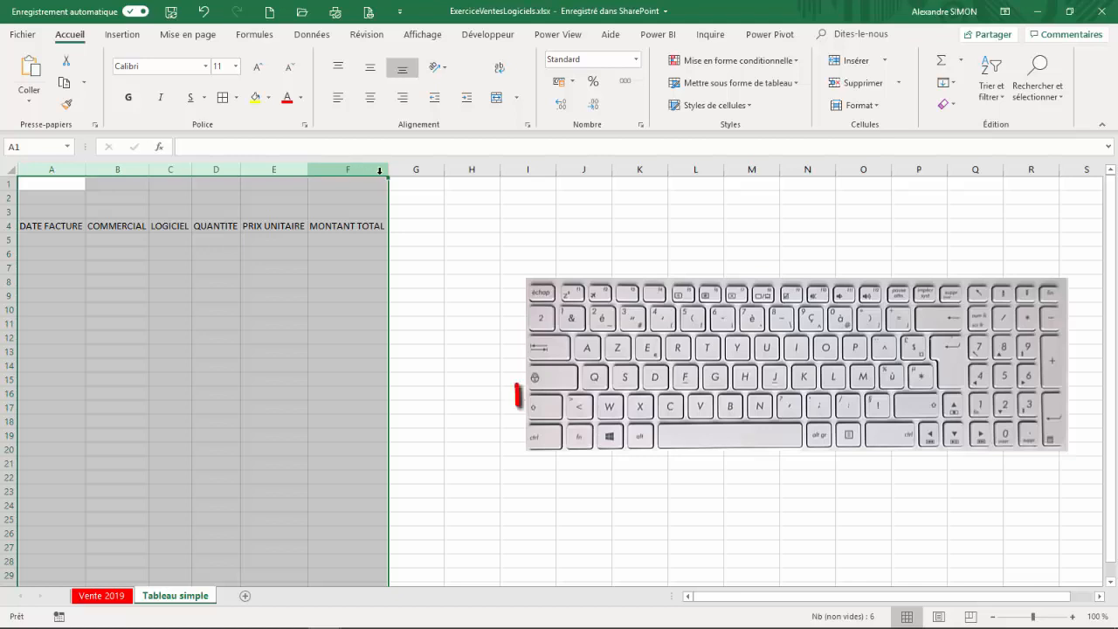
{"action": "left_click_drag", "start_coordinate": [386, 169], "coordinate": [400, 168]}
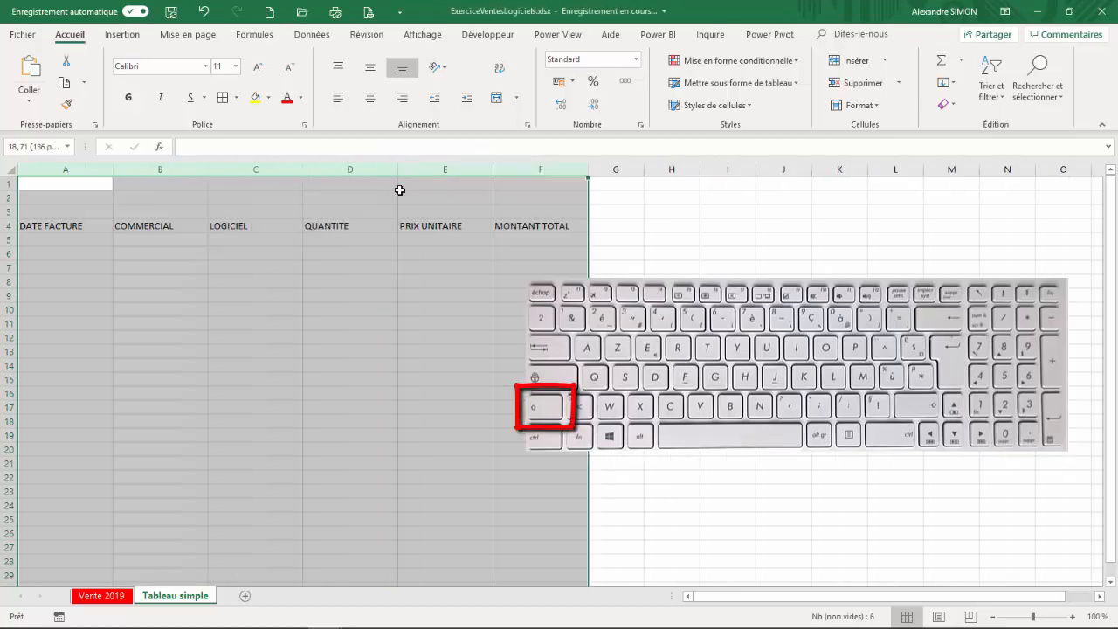
{"action": "left_click", "coordinate": [361, 230]}
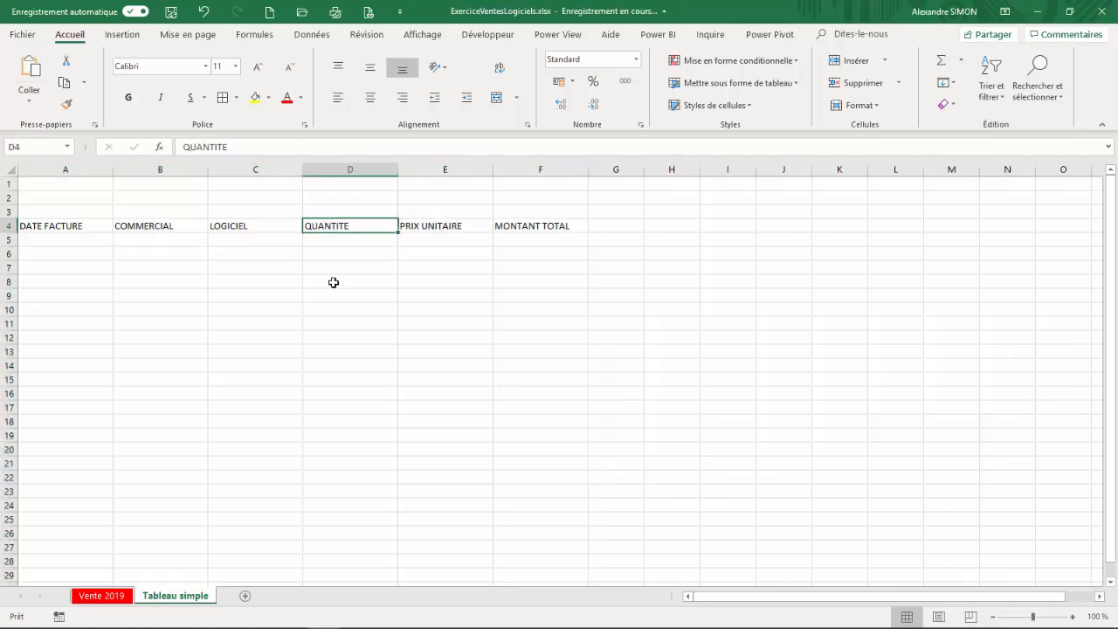
Center the text of row 4 horizontally and apply all borders to the range A4:F22
{"action": "left_click", "coordinate": [7, 226]}
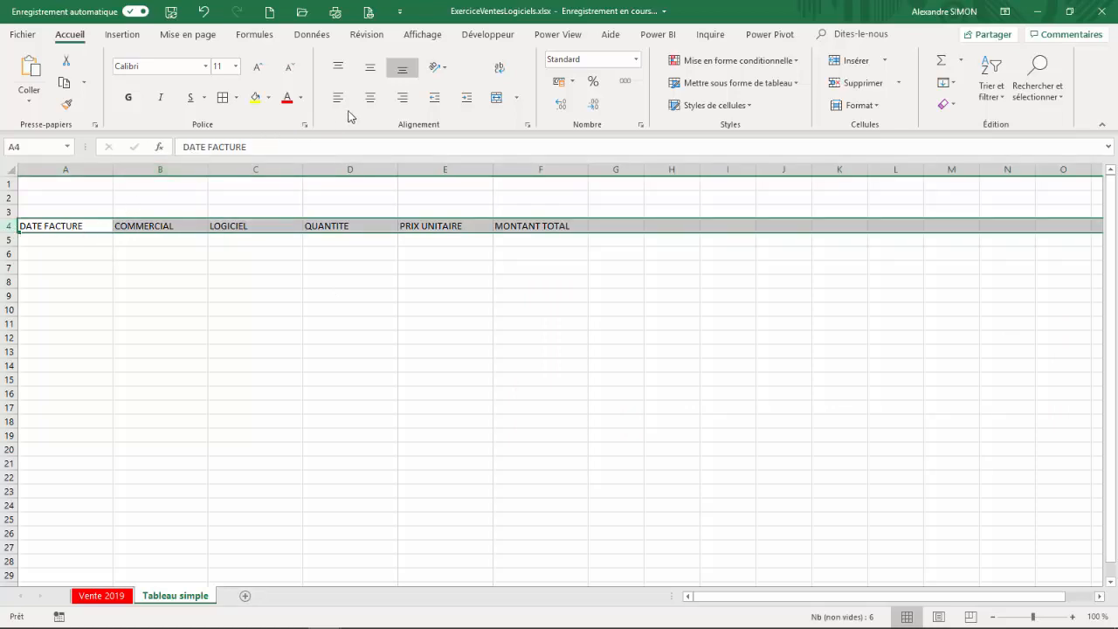
{"action": "left_click", "coordinate": [371, 97]}
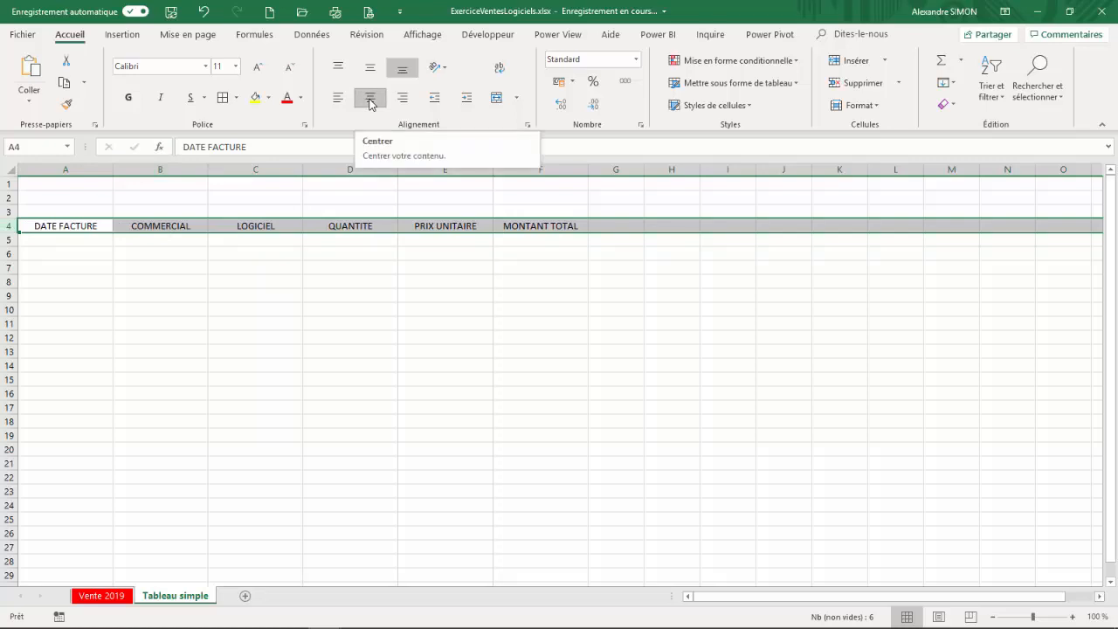
{"action": "left_click_drag", "start_coordinate": [65, 225], "coordinate": [500, 471]}
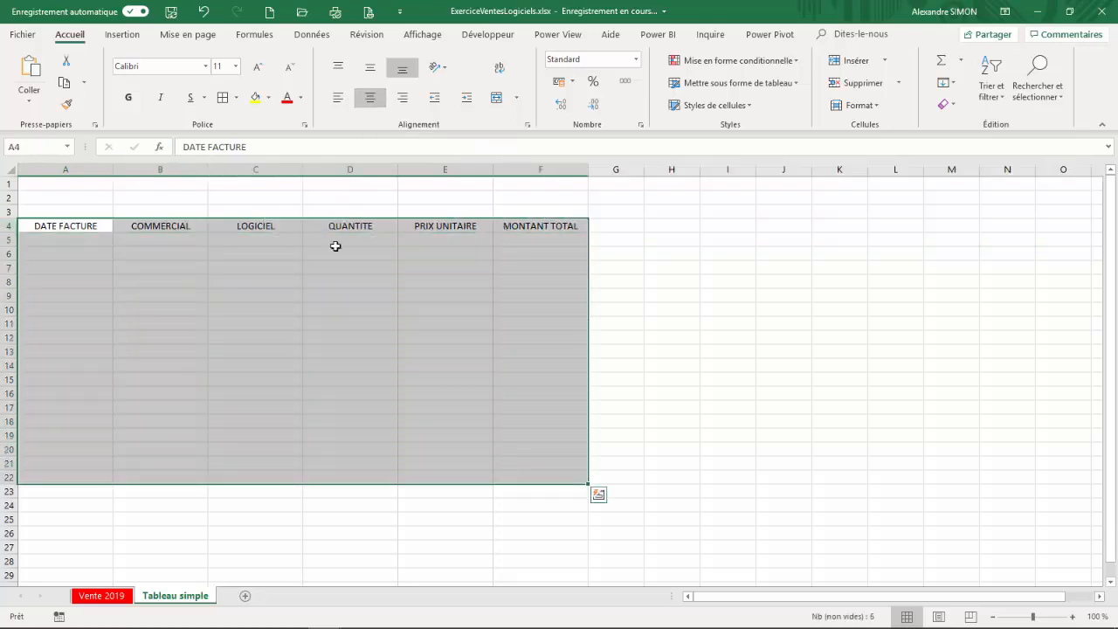
{"action": "left_click", "coordinate": [237, 99]}
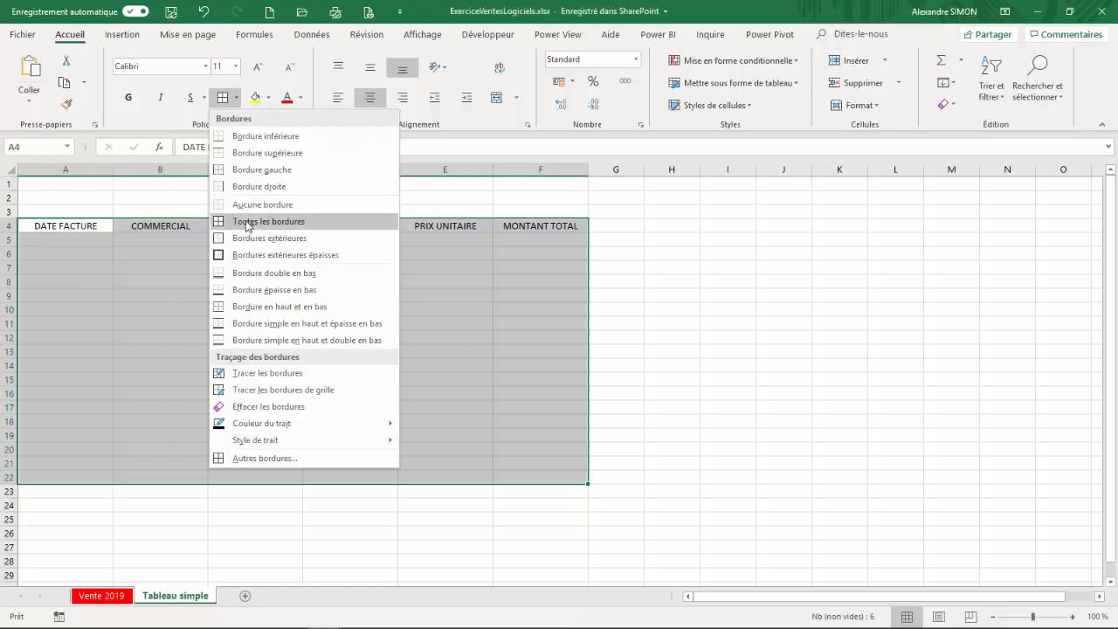
{"action": "left_click", "coordinate": [246, 224]}
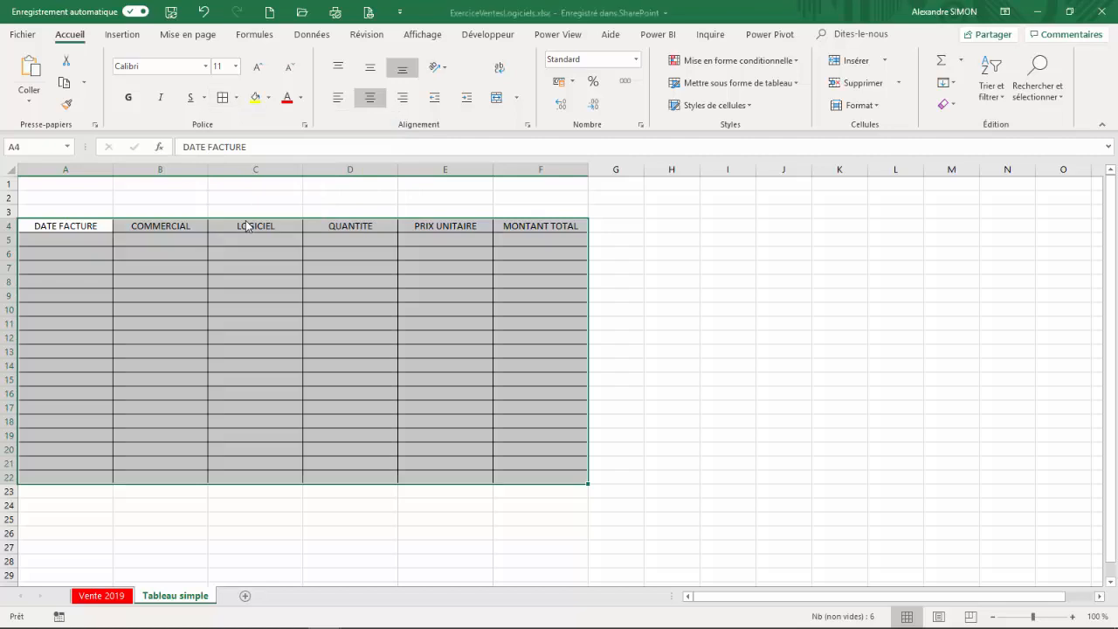
{"action": "left_click", "coordinate": [244, 283]}
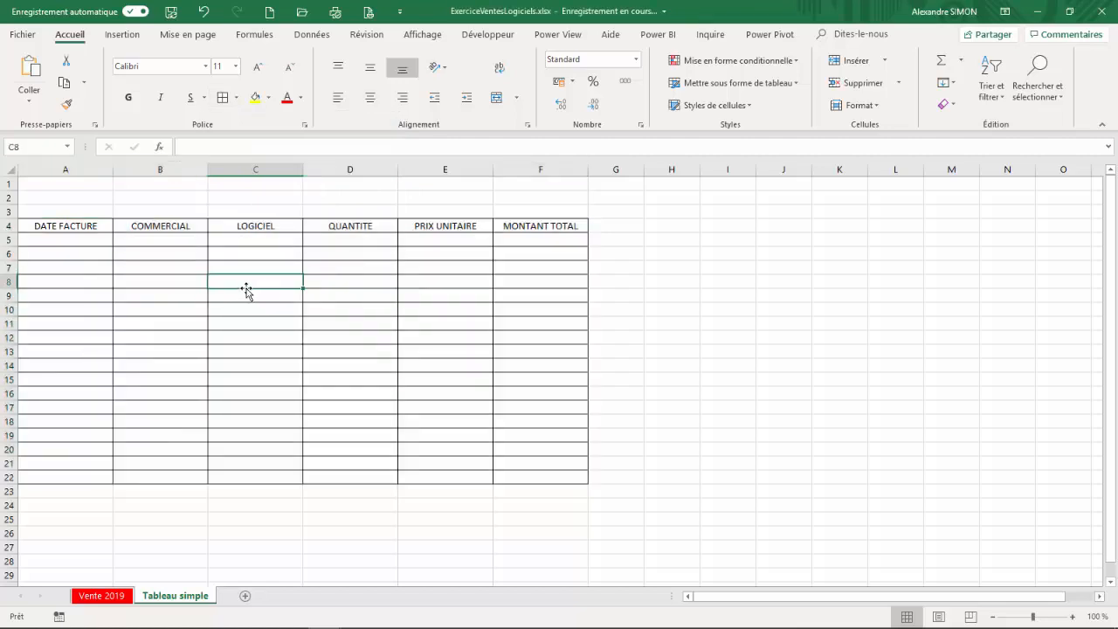
Make the table headers in A4:F4 bold
{"action": "left_click_drag", "start_coordinate": [84, 229], "coordinate": [519, 228]}
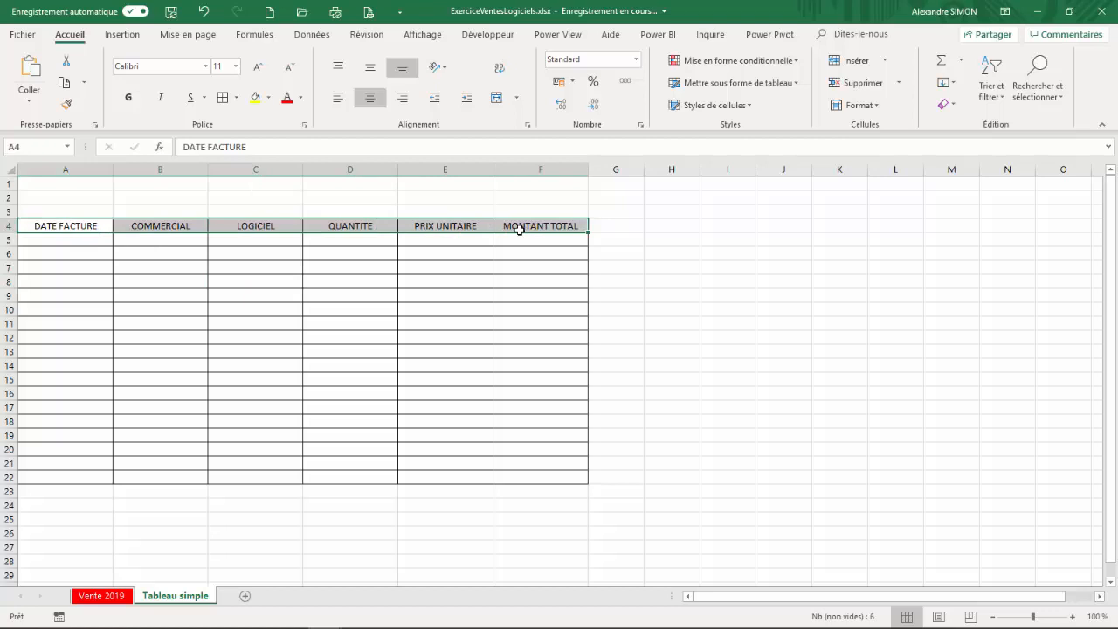
{"action": "left_click", "coordinate": [129, 97]}
{"action": "left_click", "coordinate": [90, 239]}
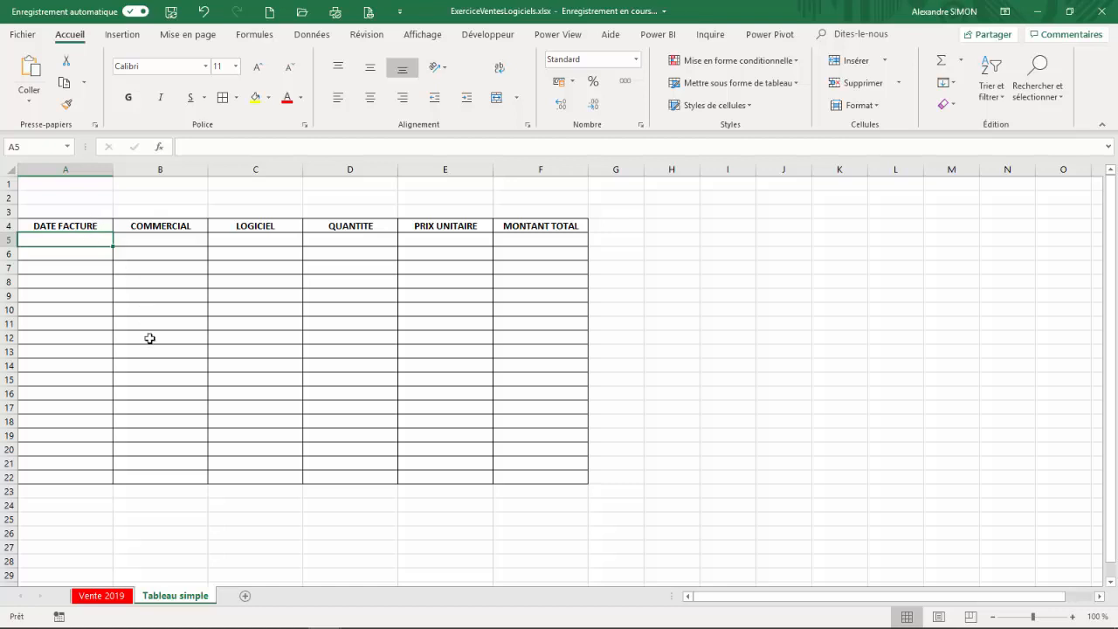
Calculate the first invoice amount in F6 of the Vente 2019 sheet with the formula =D6*E6
{"action": "left_click", "coordinate": [102, 596]}
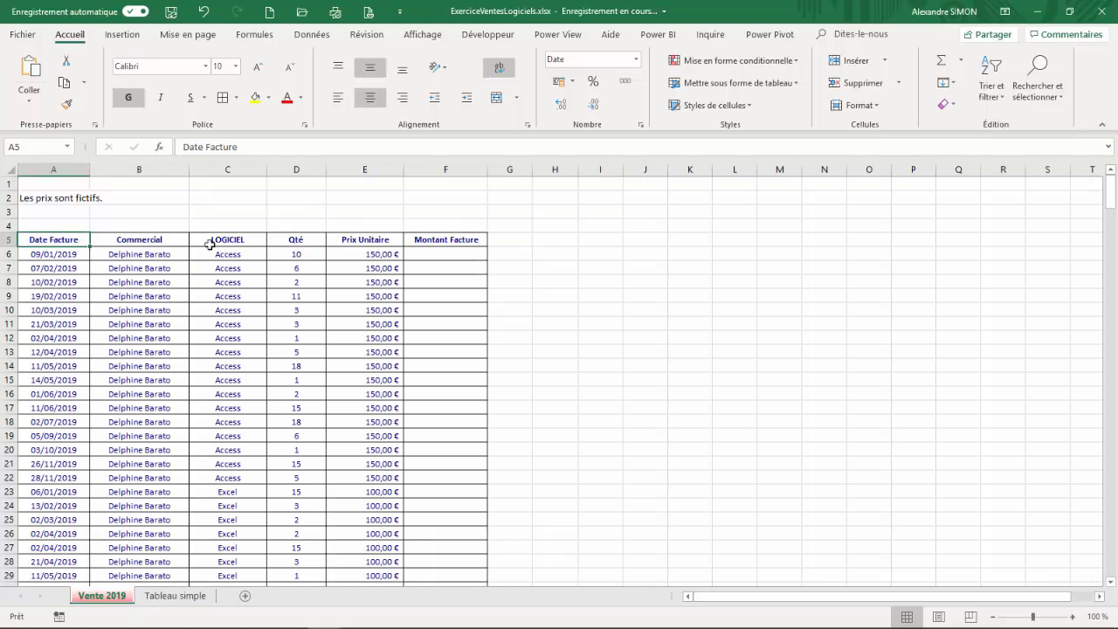
{"action": "left_click", "coordinate": [450, 255]}
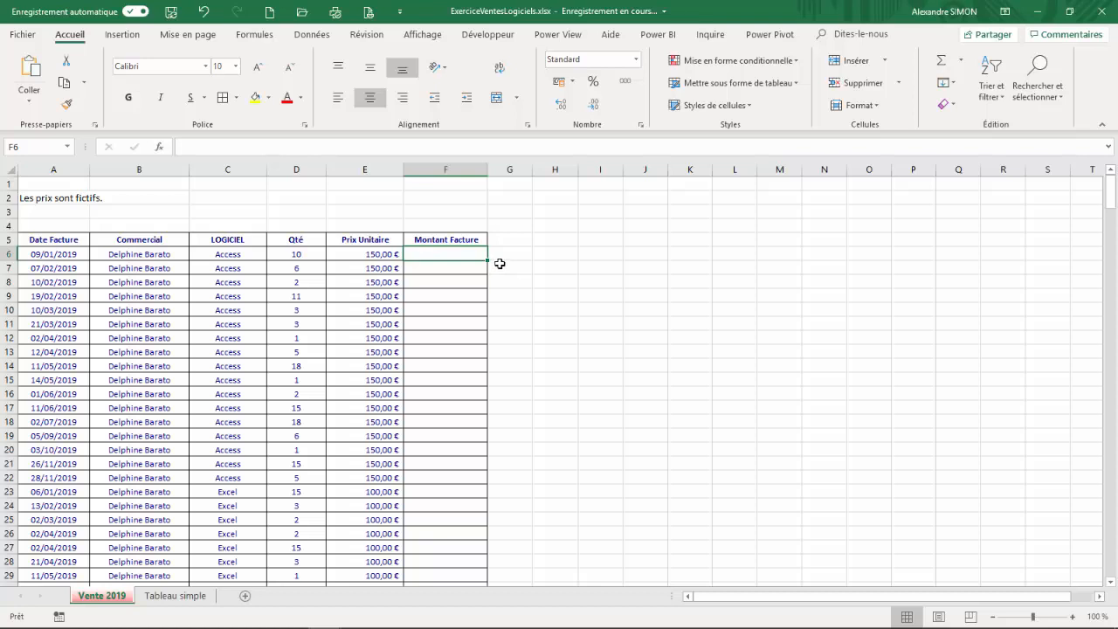
{"action": "type", "text": "="}
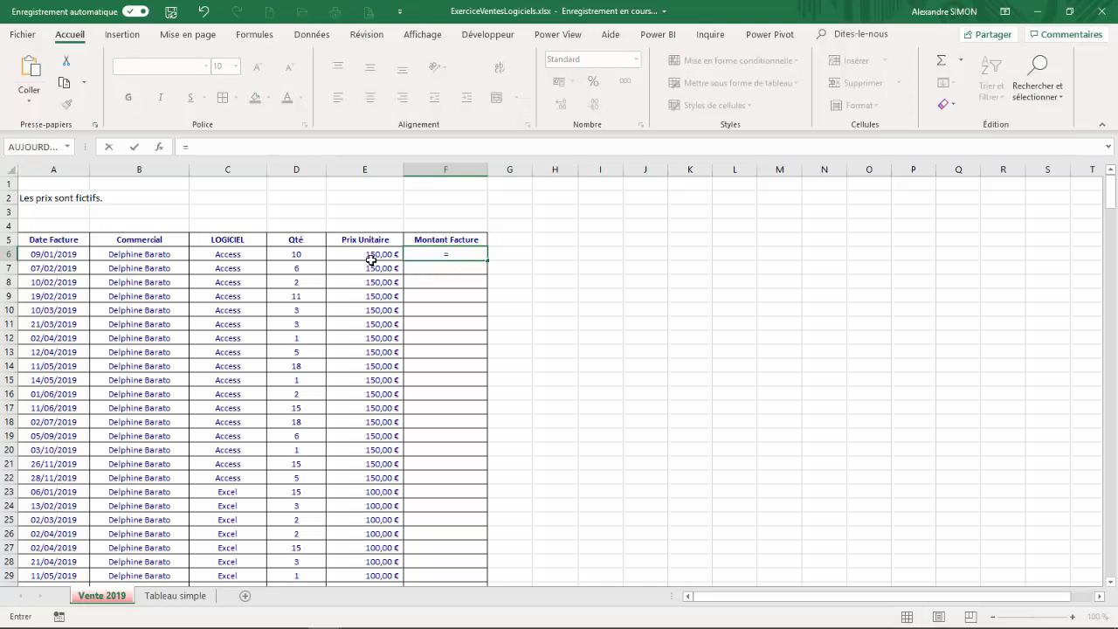
{"action": "left_click", "coordinate": [307, 253]}
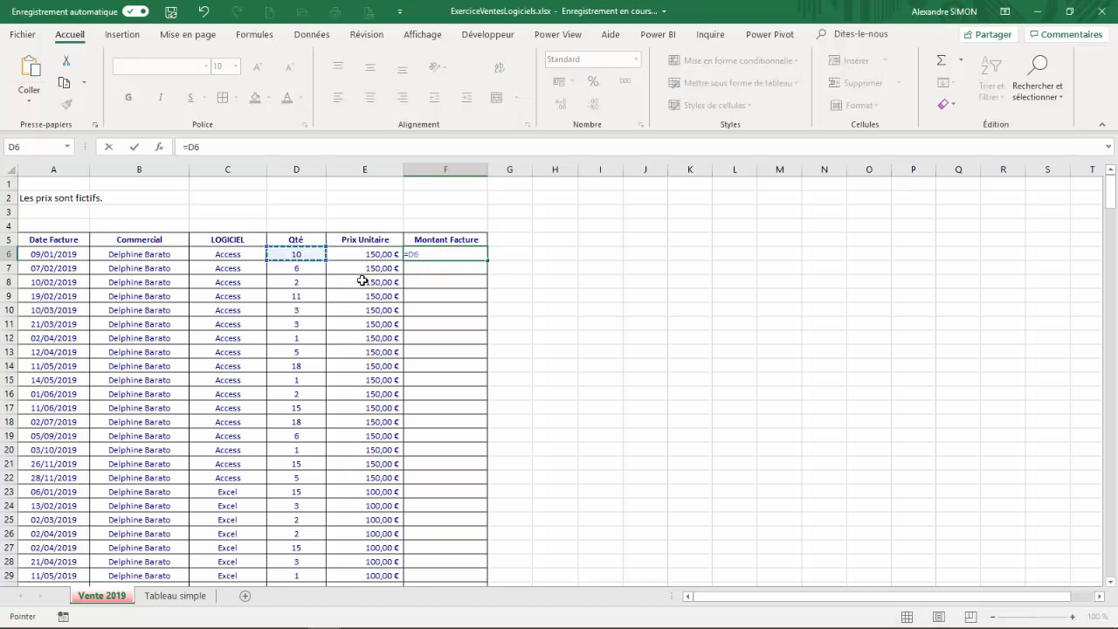
{"action": "type", "text": "*"}
{"action": "left_click", "coordinate": [365, 255]}
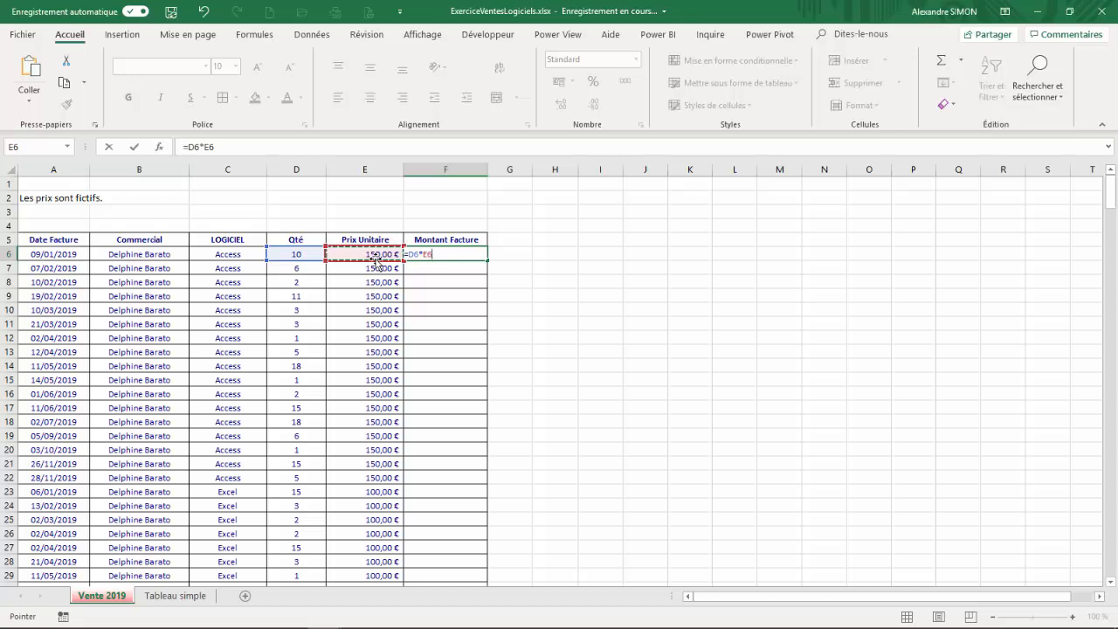
{"action": "key", "text": "Return"}
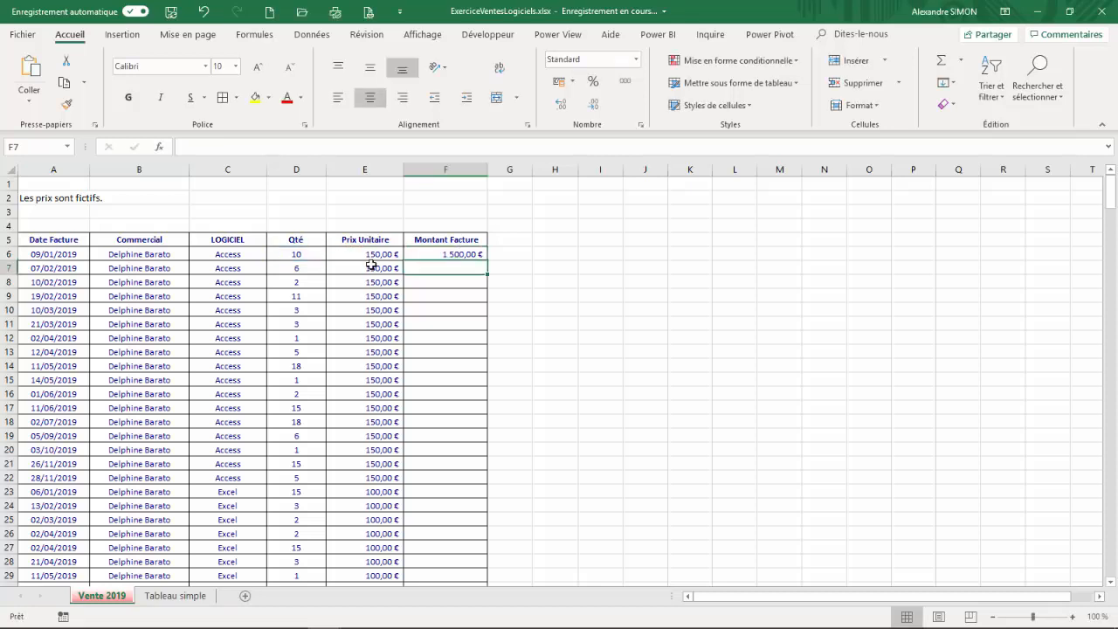
Fill the F6 formula down the Montant Facture column to the last data row, 334, and check the end of the table
{"action": "left_click", "coordinate": [442, 254]}
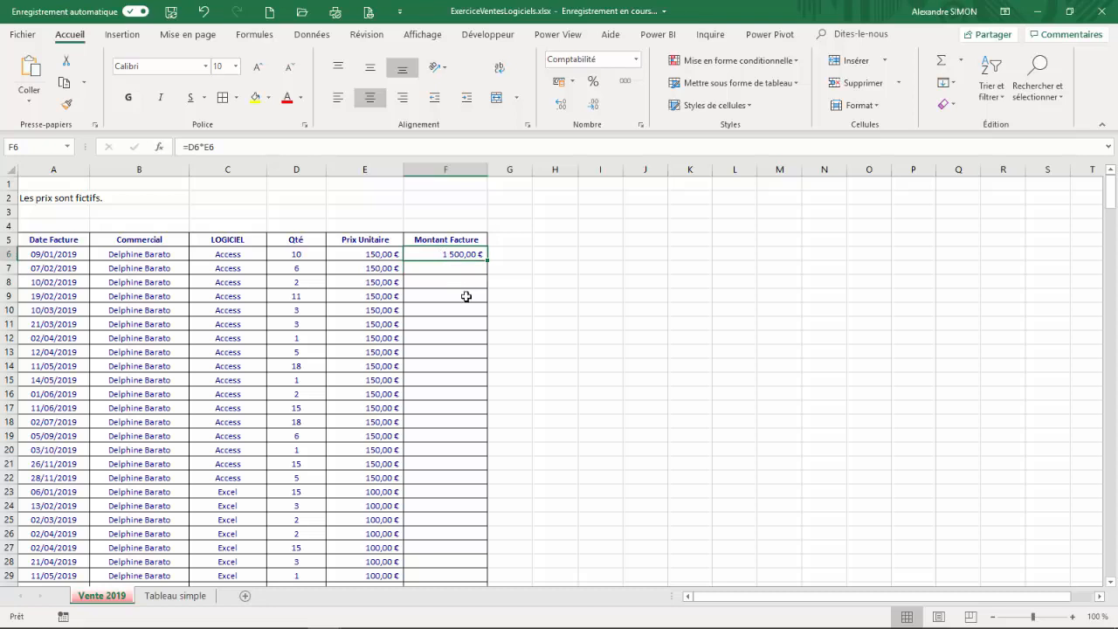
{"action": "left_click_drag", "start_coordinate": [488, 259], "coordinate": [485, 312]}
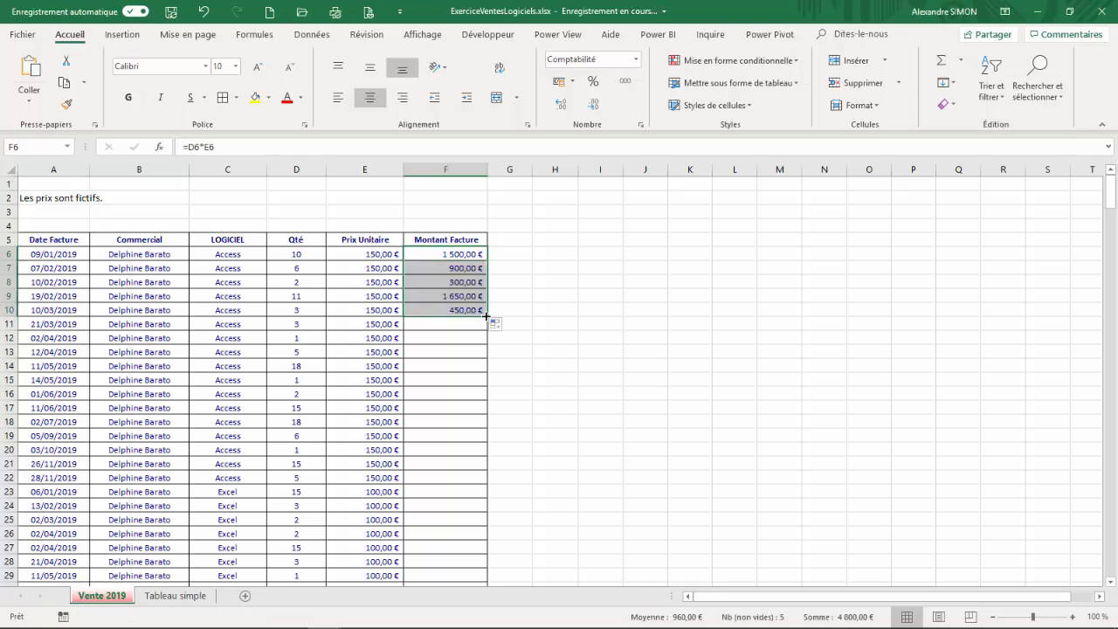
{"action": "left_click", "coordinate": [476, 308]}
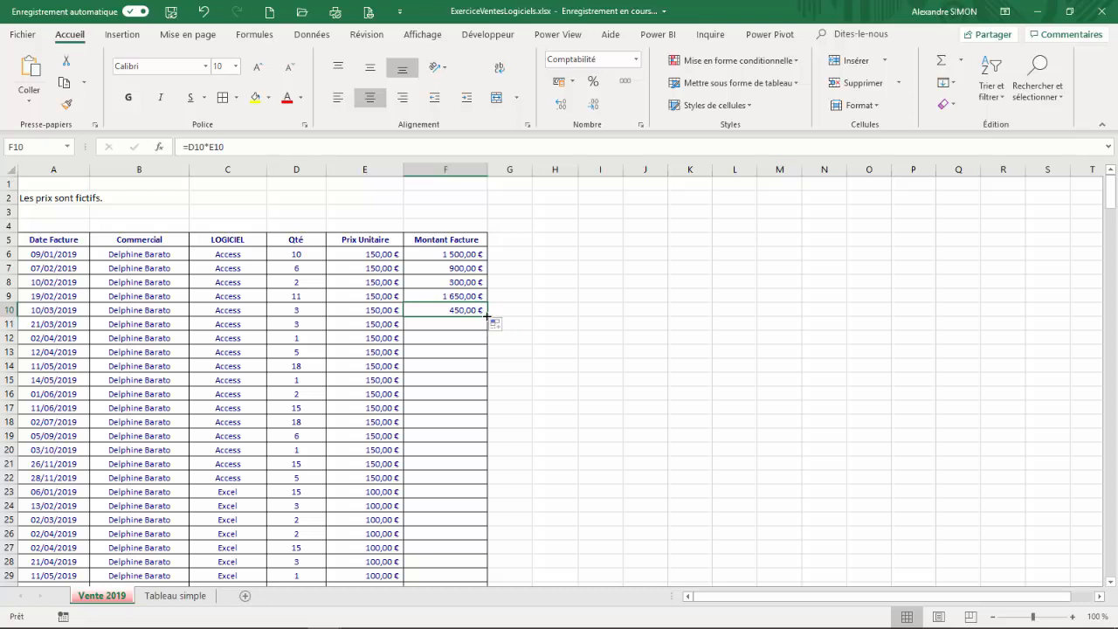
{"action": "double_click", "coordinate": [487, 316]}
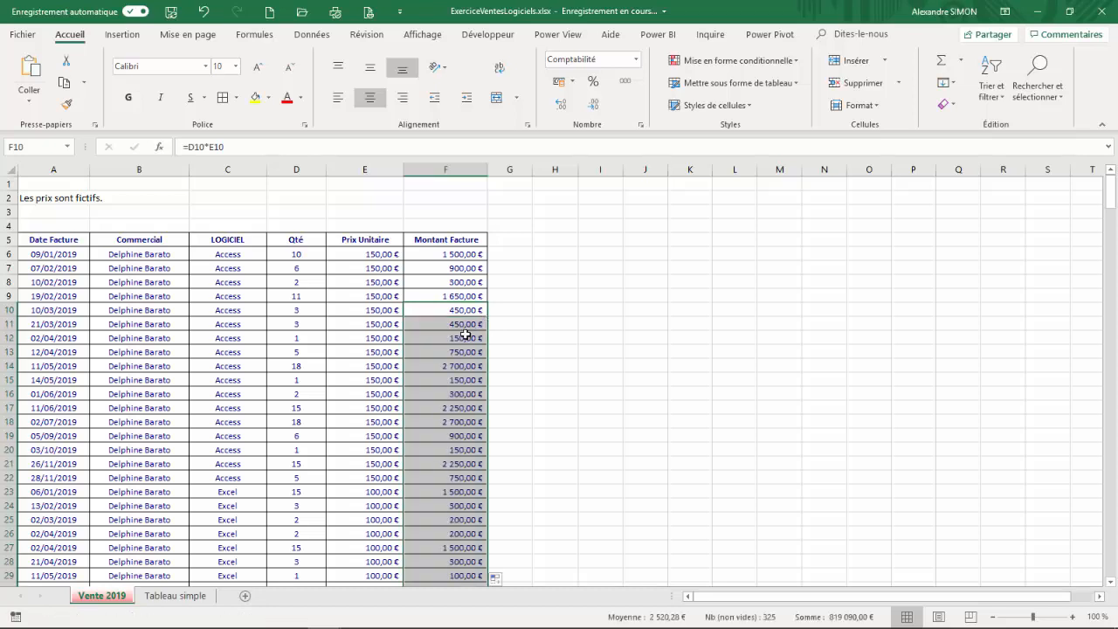
{"action": "left_click", "coordinate": [465, 337]}
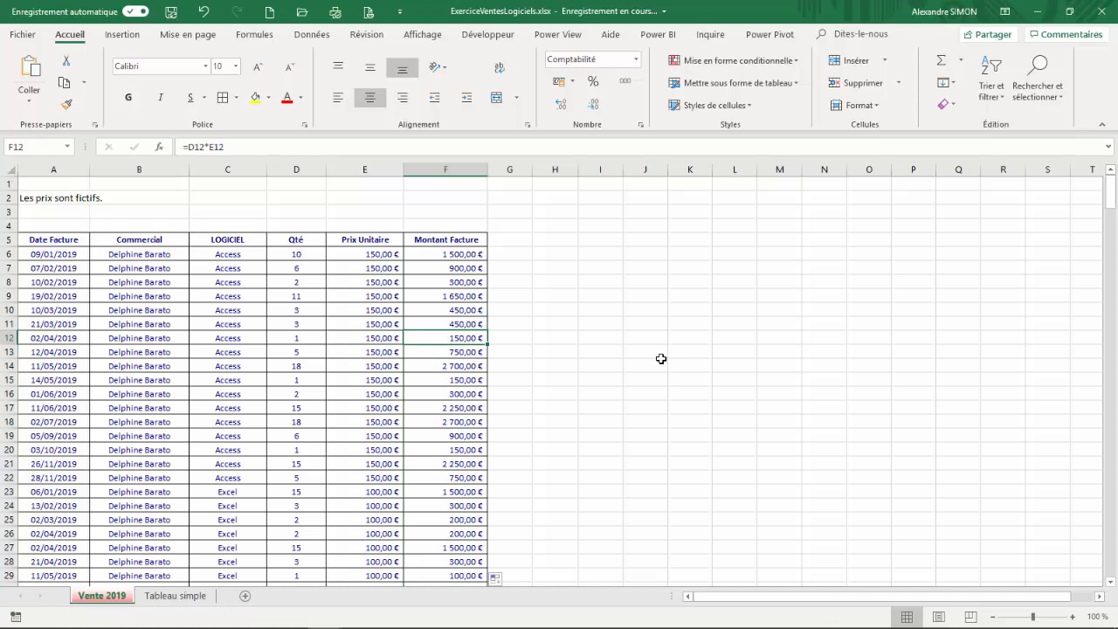
{"action": "key", "text": "ctrl+Down"}
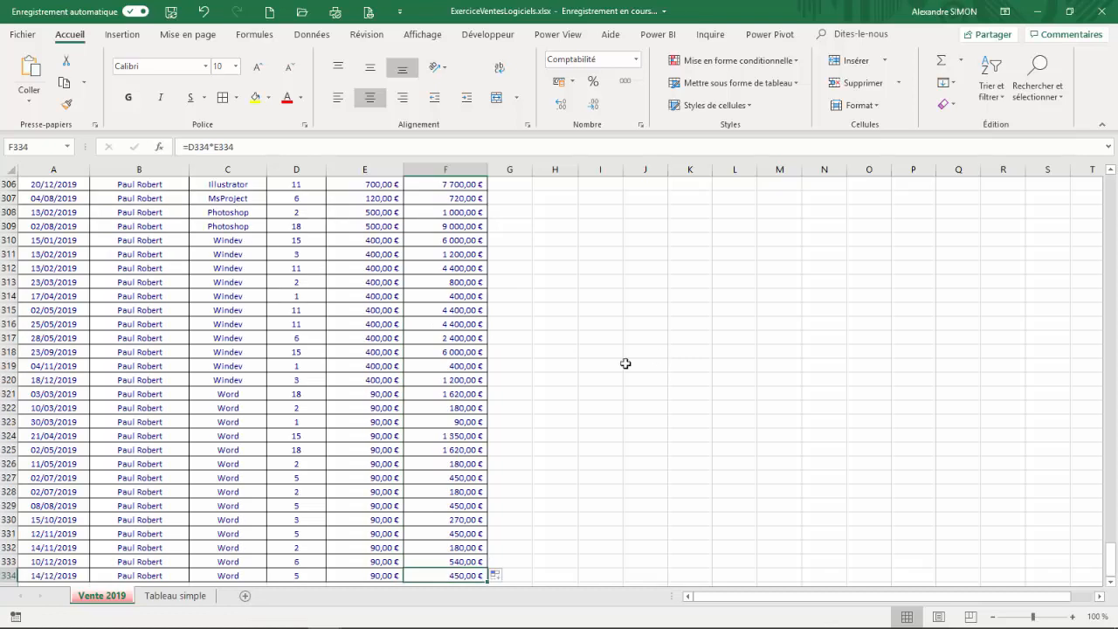
{"action": "scroll", "coordinate": [598, 390], "scroll_direction": "down", "scroll_amount": 5}
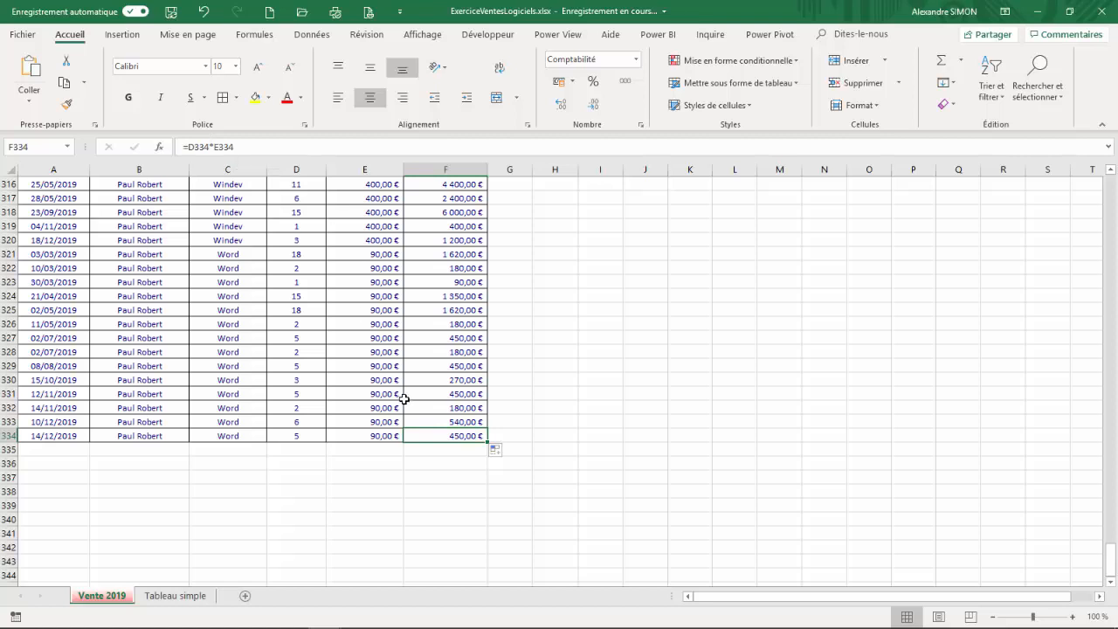
{"action": "key", "text": "ctrl+Home"}
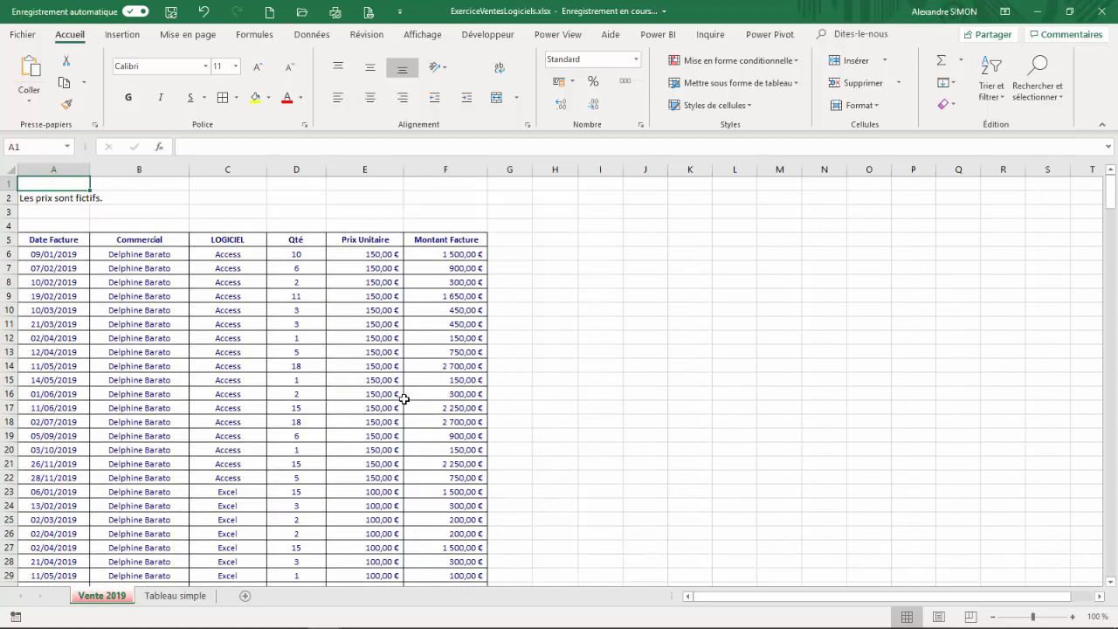